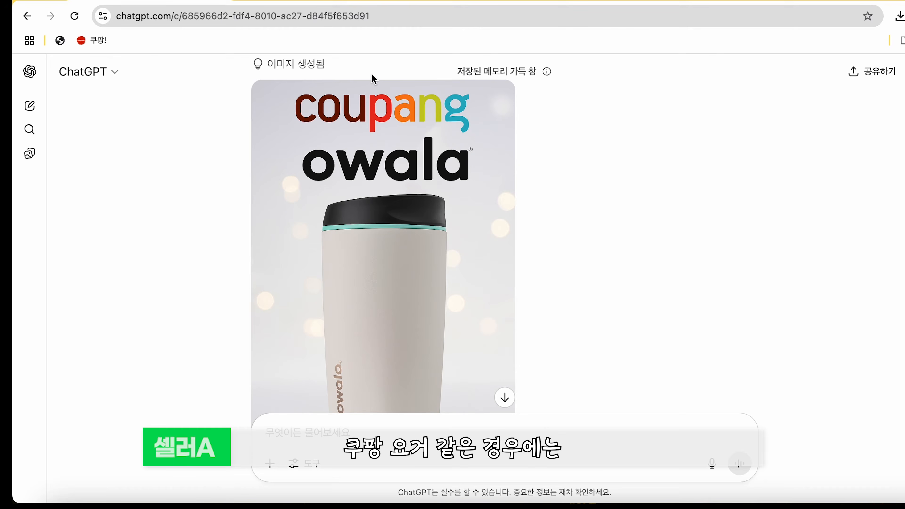
# Step: Compare the generated Coupang thumbnail with the original tumbler photo and its prompt, checking the product's shape and proportions
pyautogui.scroll(-1, 387, 150)
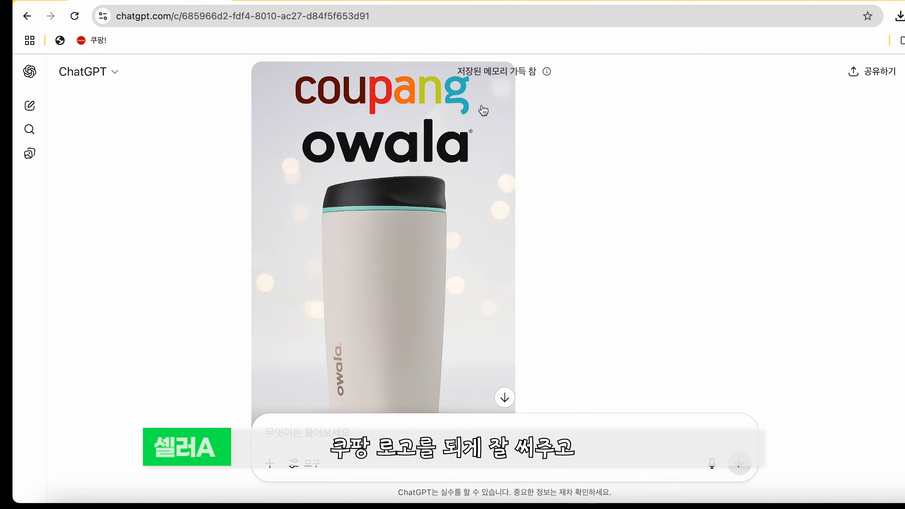
pyautogui.scroll(-3, 479, 208)
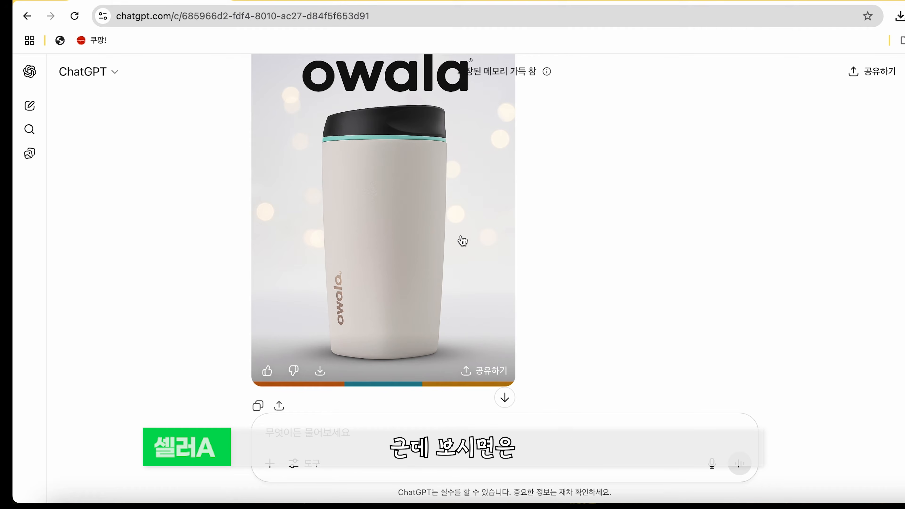
pyautogui.scroll(1, 462, 241)
pyautogui.scroll(10, 462, 241)
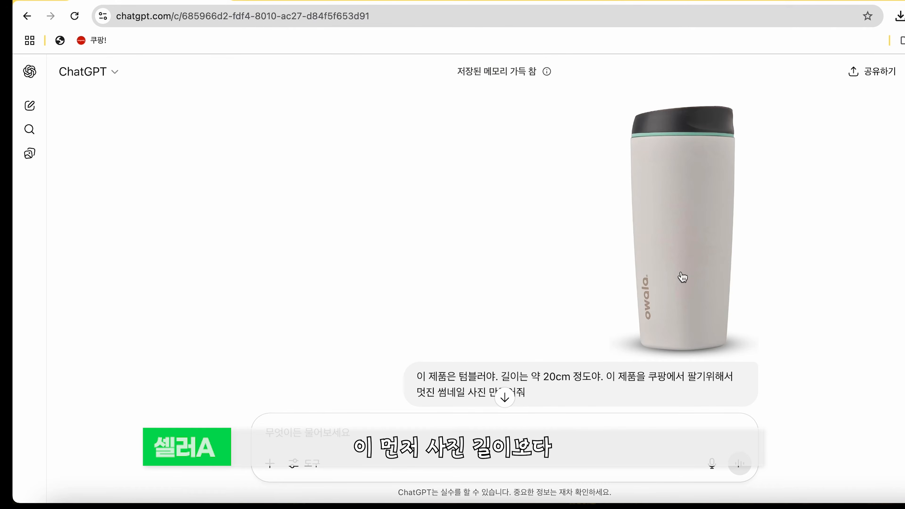
pyautogui.scroll(-10, 623, 264)
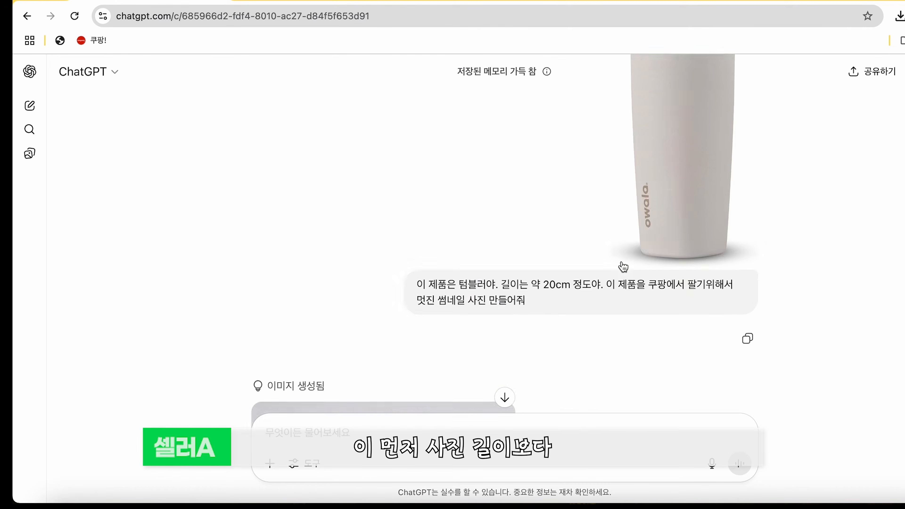
pyautogui.scroll(-3, 474, 243)
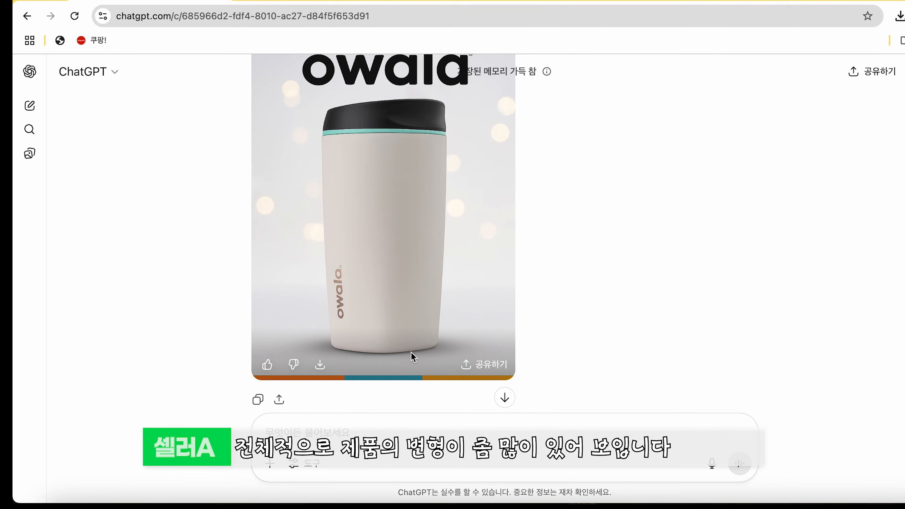
# Step: Review the office-desk image request against the first prompt's 20cm description, and examine the resulting tumbler image
pyautogui.scroll(-5, 534, 282)
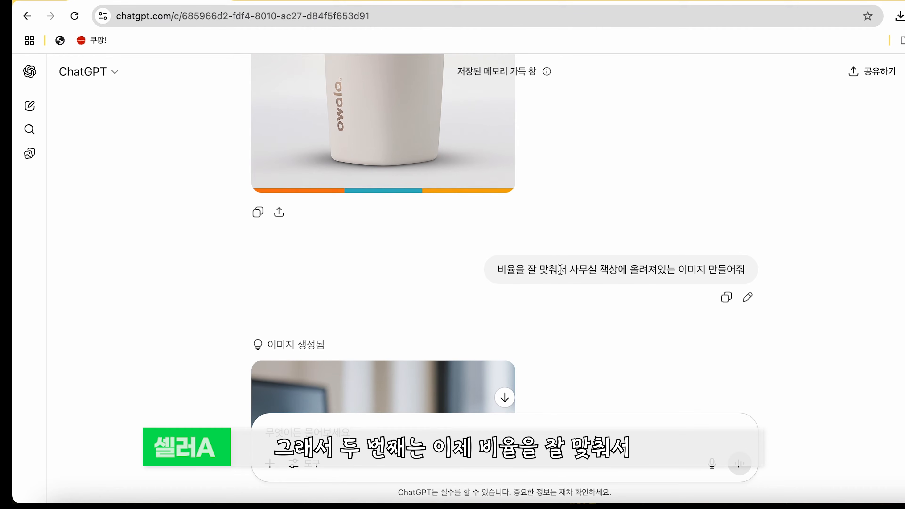
pyautogui.scroll(-1, 570, 269)
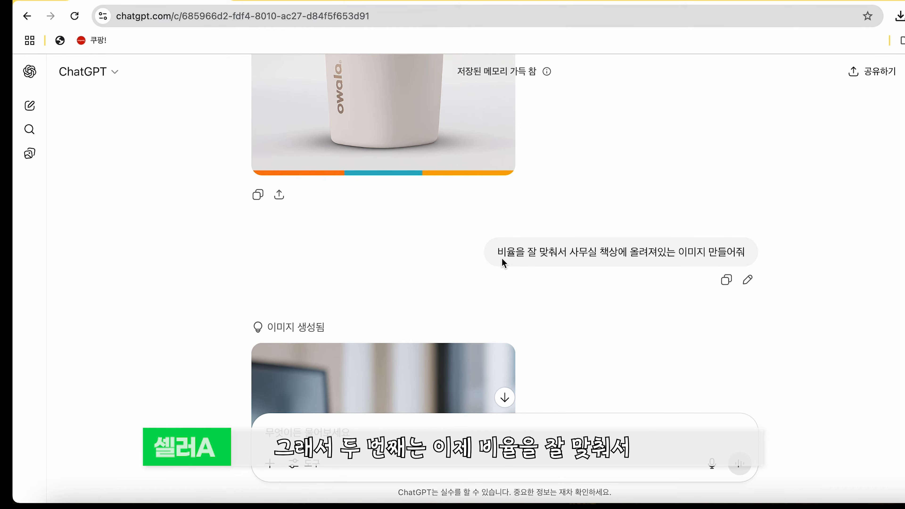
pyautogui.scroll(2, 431, 142)
pyautogui.scroll(1, 432, 153)
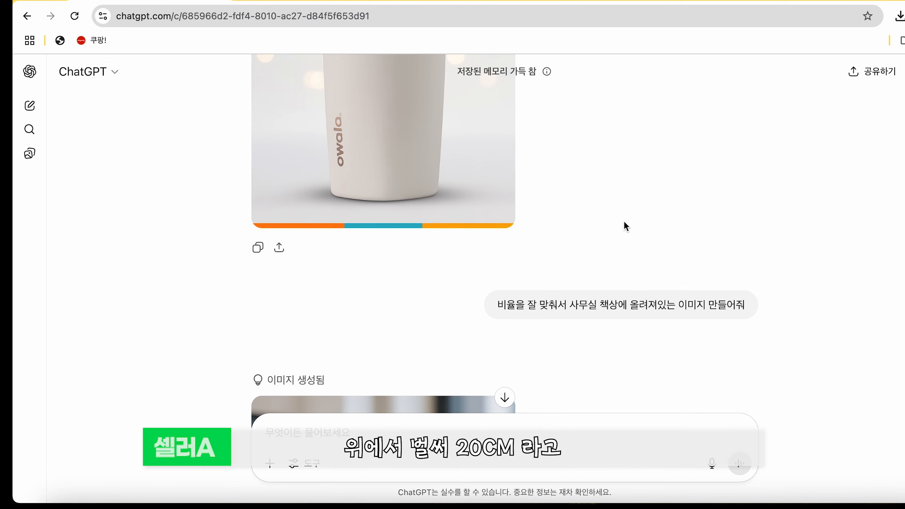
pyautogui.scroll(10, 620, 175)
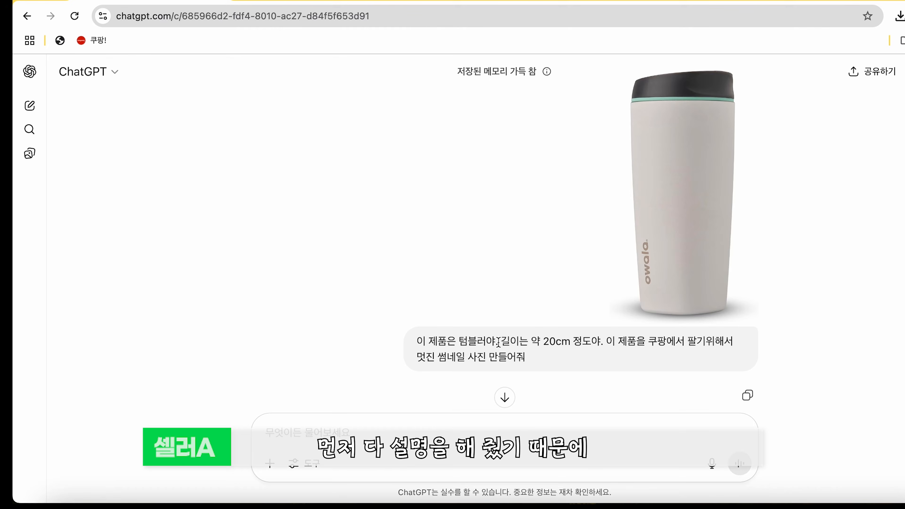
pyautogui.scroll(-15, 634, 337)
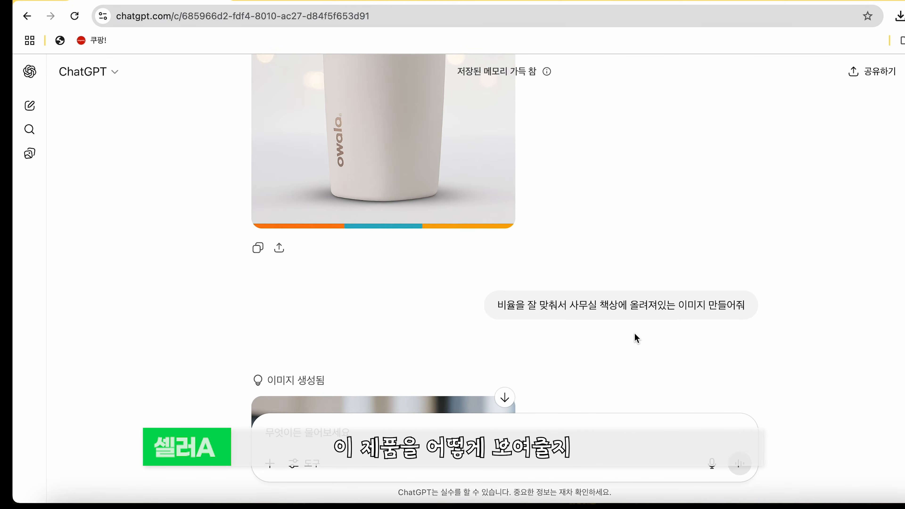
pyautogui.scroll(-5, 635, 336)
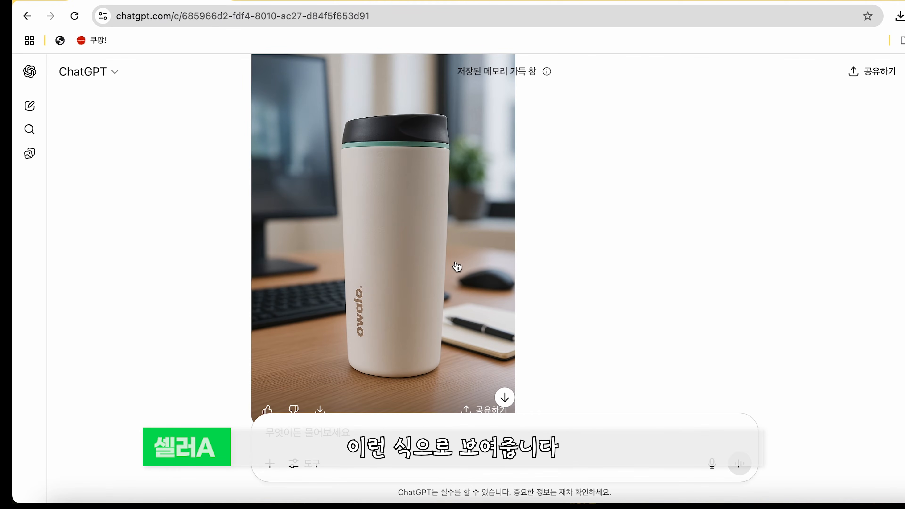
pyautogui.scroll(3, 545, 283)
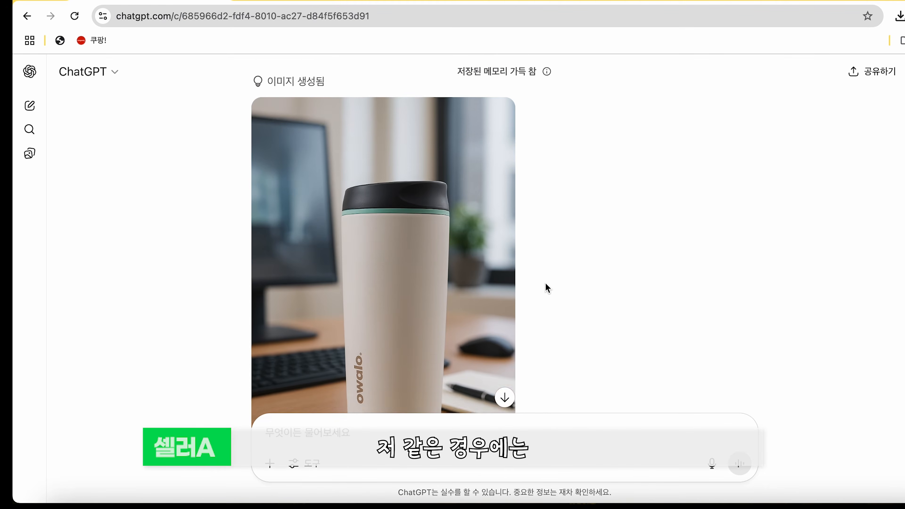
pyautogui.scroll(3, 563, 292)
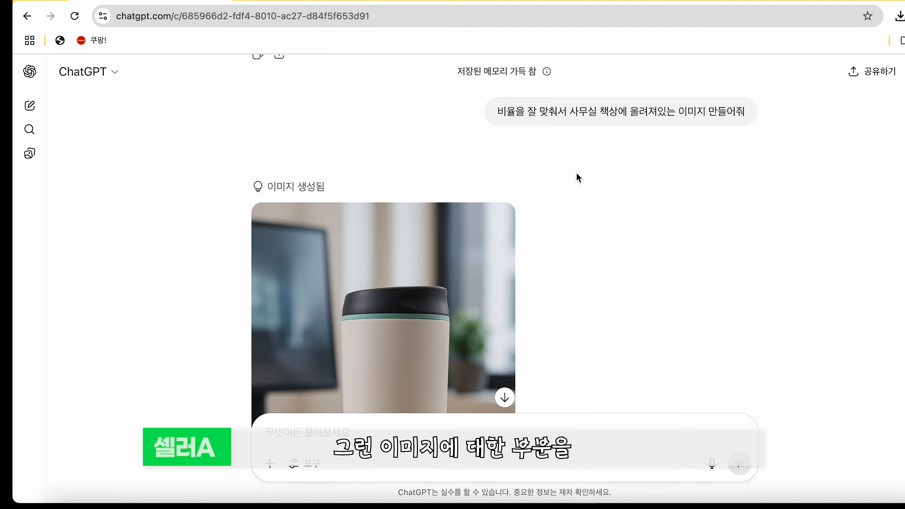
pyautogui.scroll(-6, 576, 172)
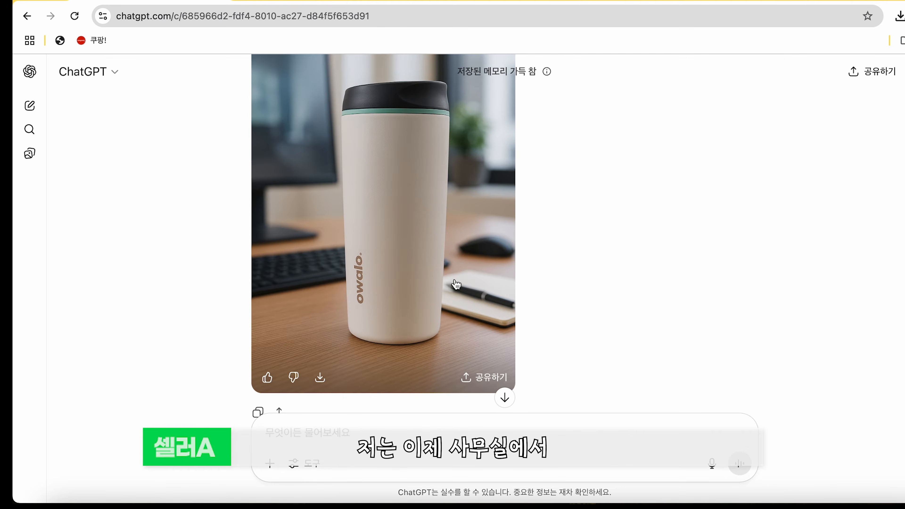
pyautogui.scroll(3, 428, 292)
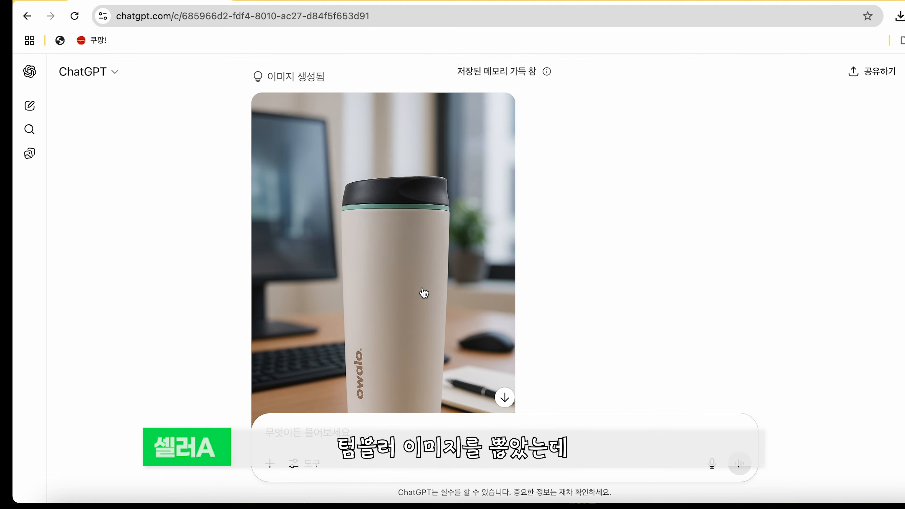
pyautogui.scroll(-2, 424, 293)
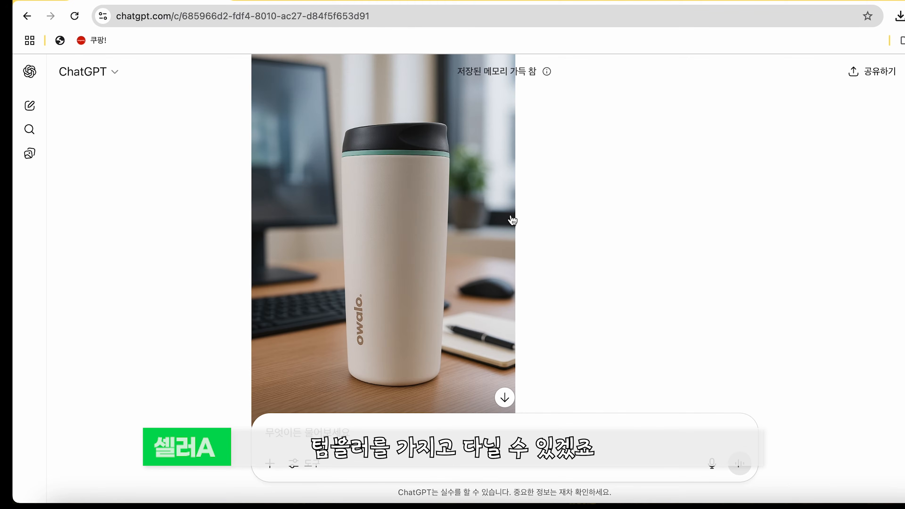
pyautogui.scroll(-1, 512, 220)
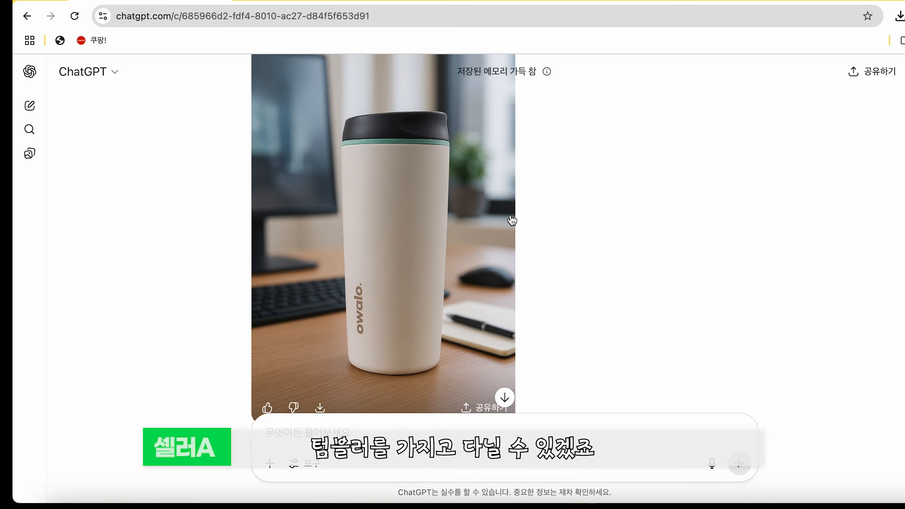
# Step: Send the prompt "이 텀블러를 가지고 런닝을 하는 여성 이미지 만들어줘. 이 제품은 손에 들고 있고, 이 제품을 포커싱해서 만들어줘."
pyautogui.click(434, 436)
pyautogui.write('이 텀블러를 가지고')
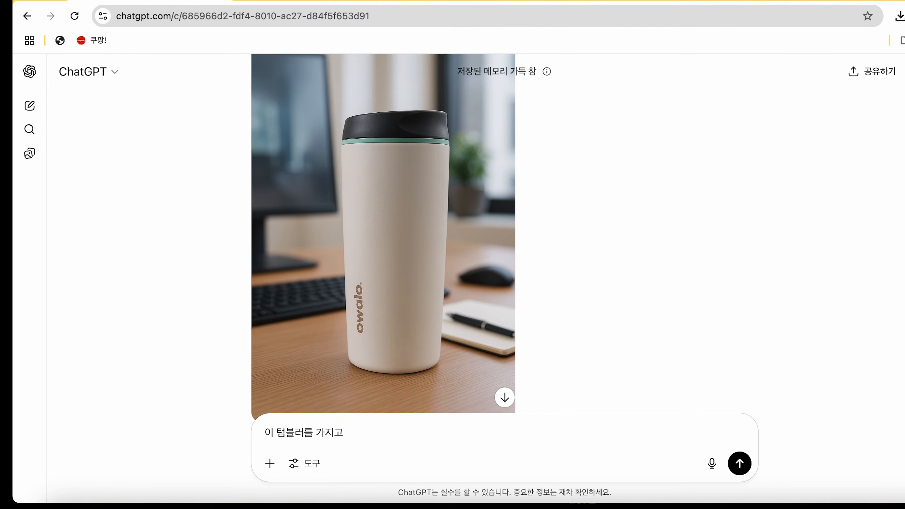
pyautogui.write(' 런닝을 하는 여성 이미지 만들어줘. 이 제품은 손에')
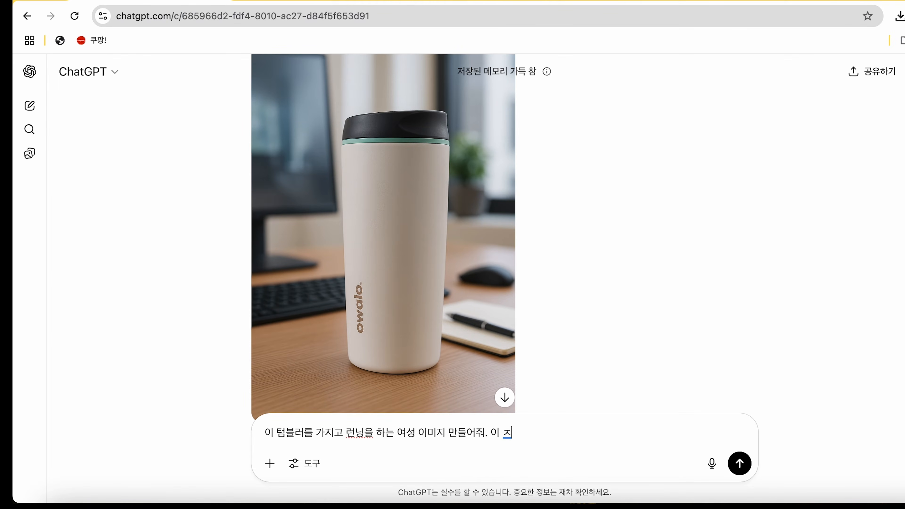
pyautogui.write(' 들고 있고, 이 제품을 포커싱해서 만들어줘')
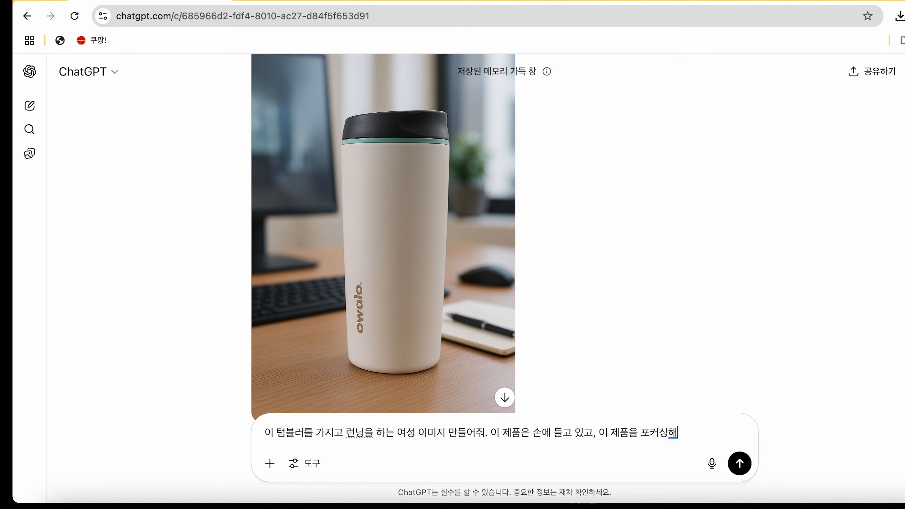
pyautogui.write('.')
pyautogui.press('Return')
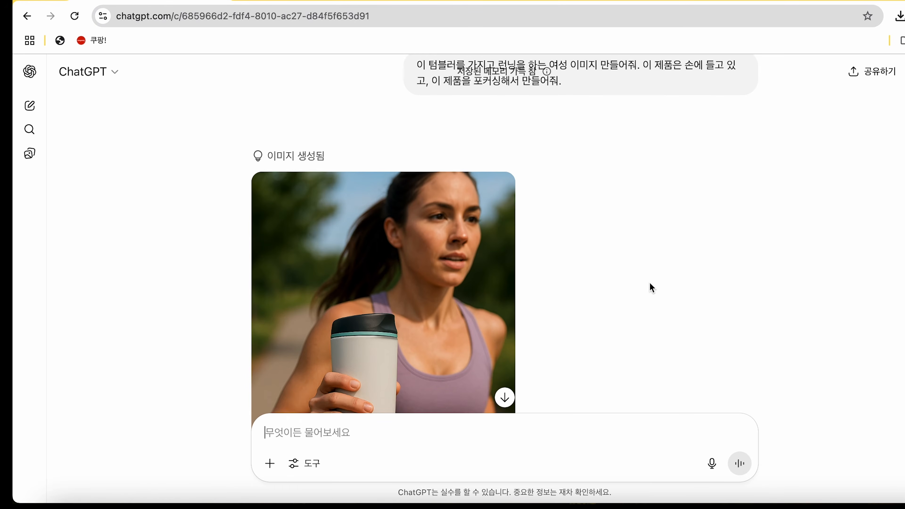
# Step: Examine the generated image of the running woman, checking the tumbler's focus, the hand grip and the product's shape against the prompt
pyautogui.scroll(8, 651, 287)
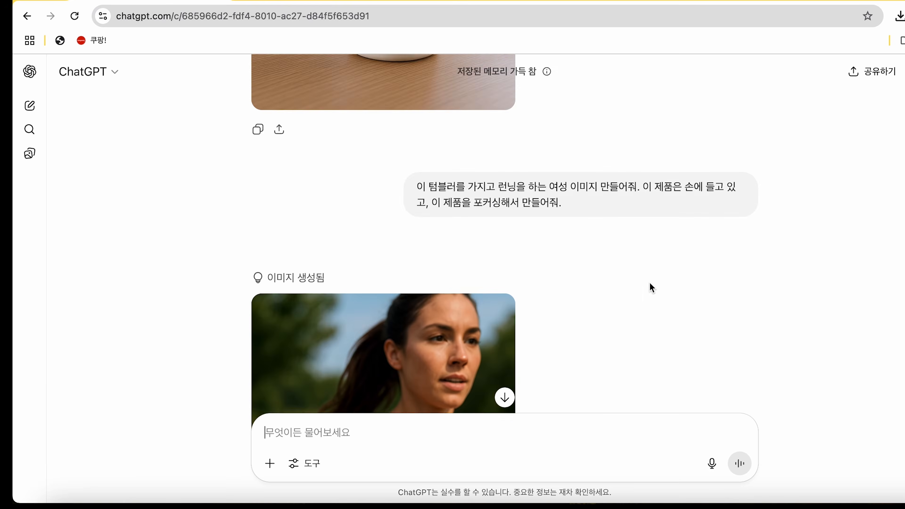
pyautogui.scroll(-10, 652, 287)
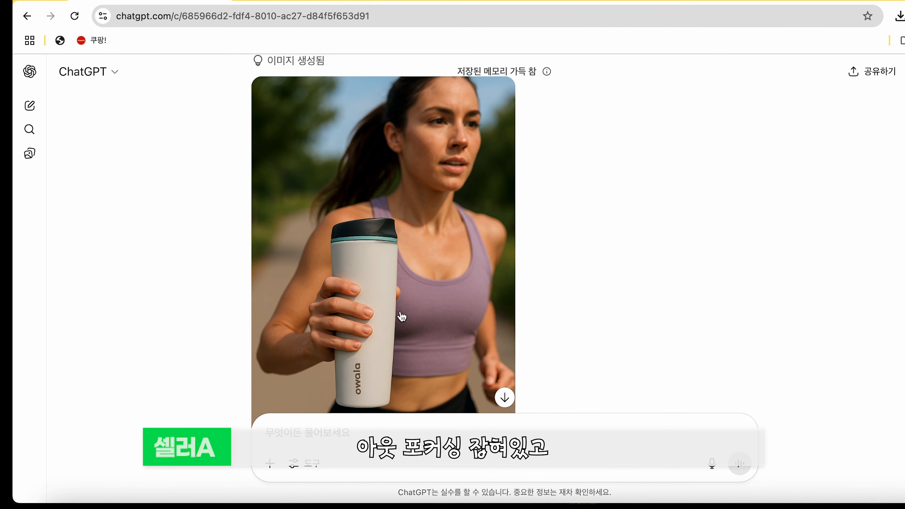
pyautogui.scroll(-5, 335, 308)
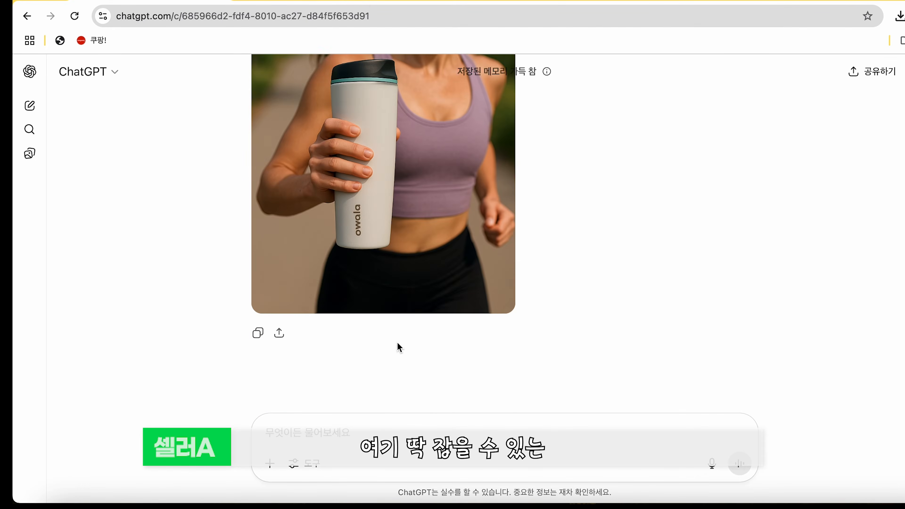
pyautogui.scroll(5, 397, 345)
pyautogui.scroll(-3, 413, 343)
pyautogui.scroll(2, 391, 340)
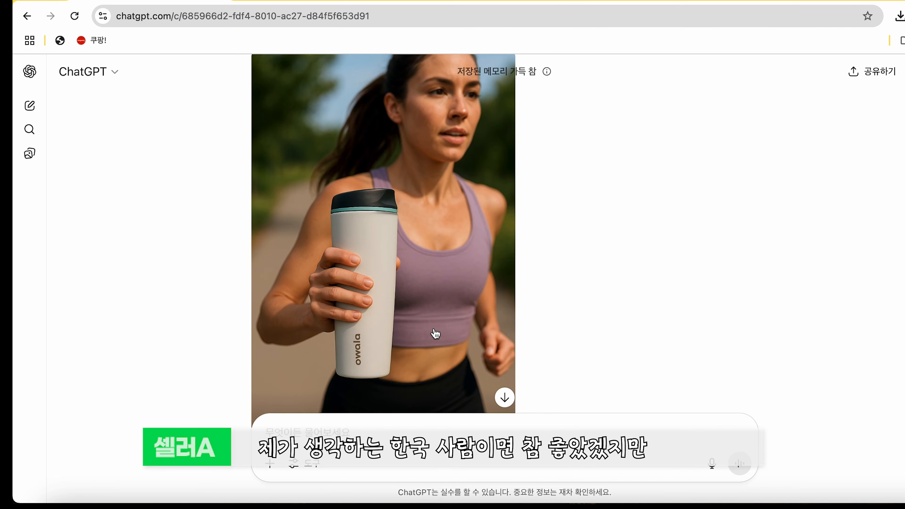
pyautogui.scroll(1, 434, 333)
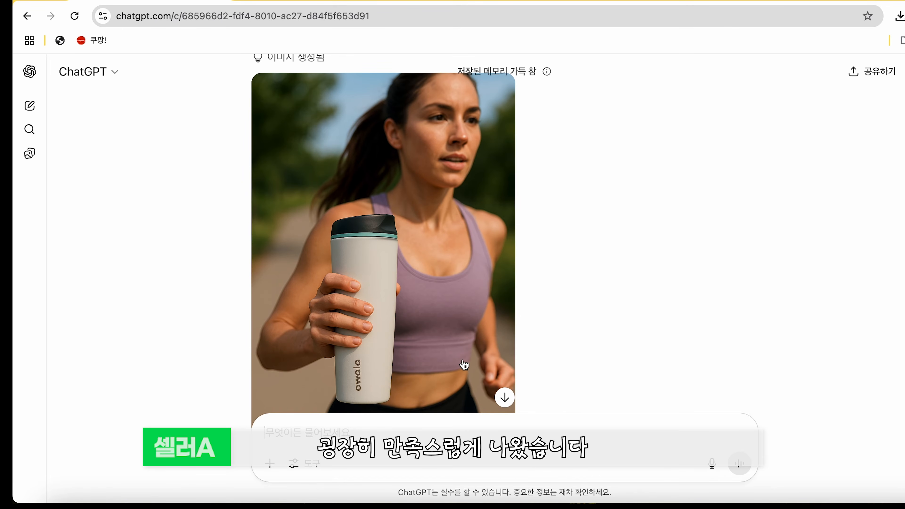
pyautogui.scroll(-1, 465, 363)
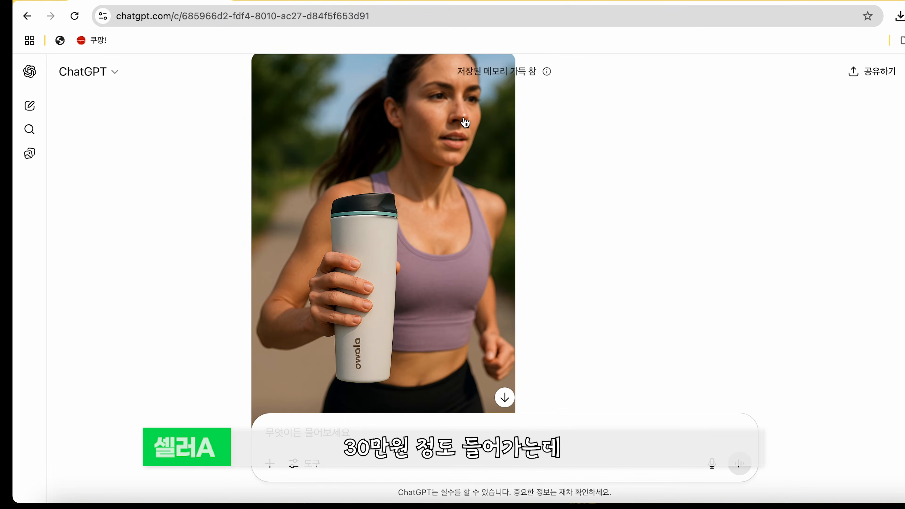
pyautogui.scroll(1, 465, 122)
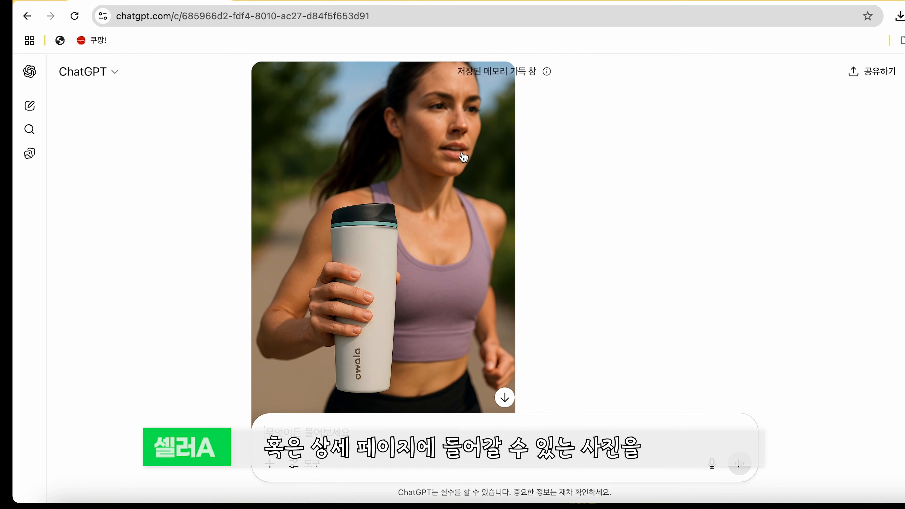
pyautogui.scroll(-2, 448, 224)
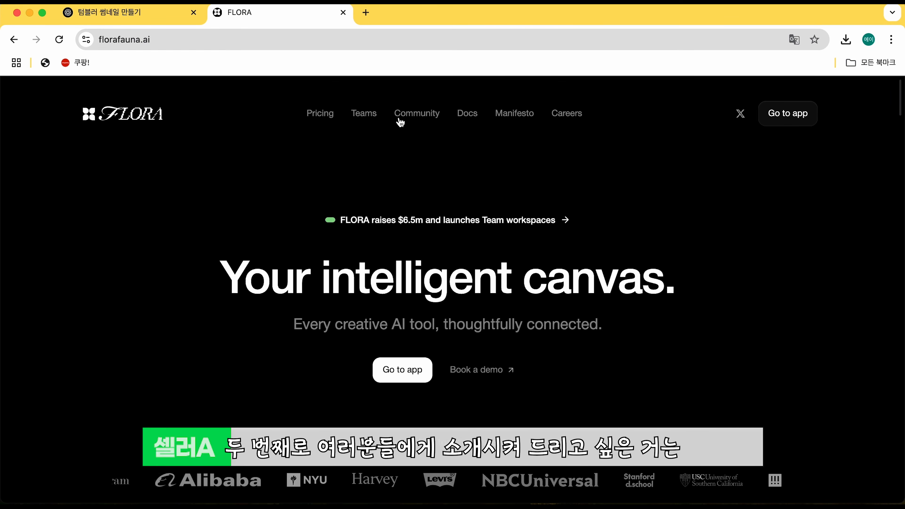
# Step: Reload the FLORA home page, enter its app and create a new project
pyautogui.press('super+r')
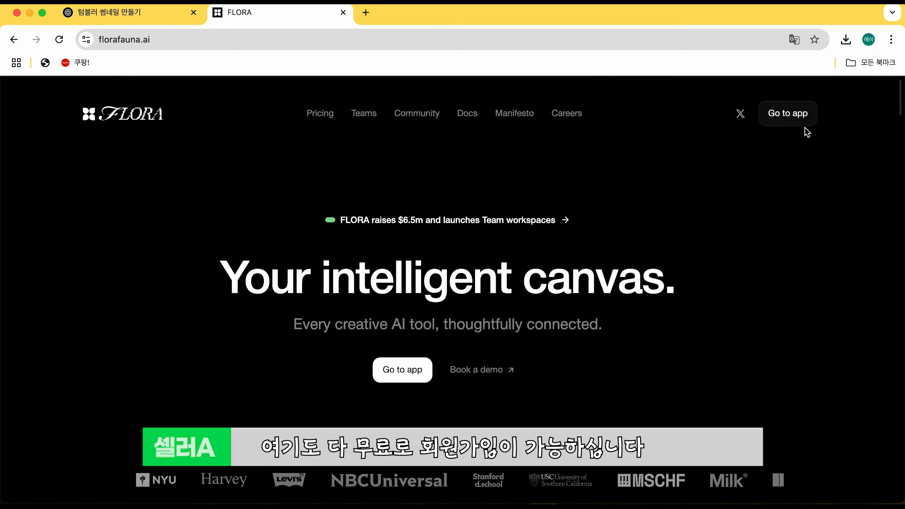
pyautogui.click(402, 370)
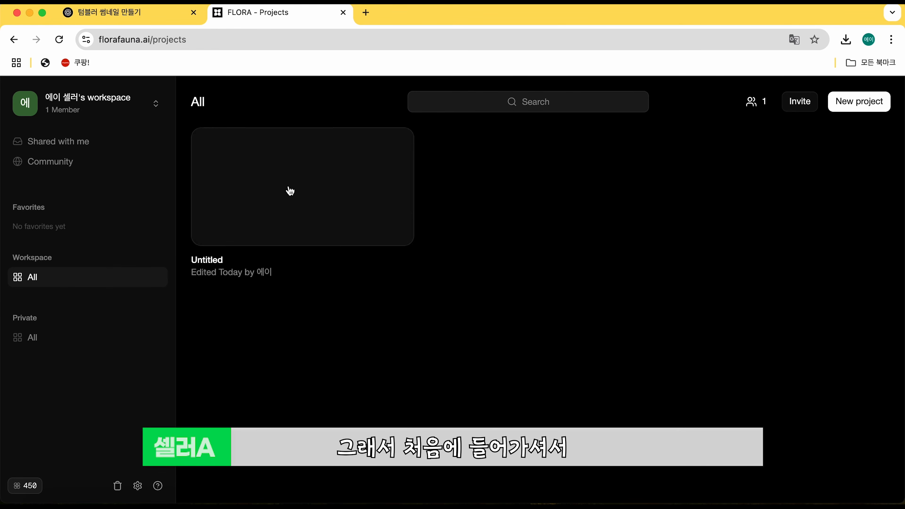
pyautogui.click(868, 112)
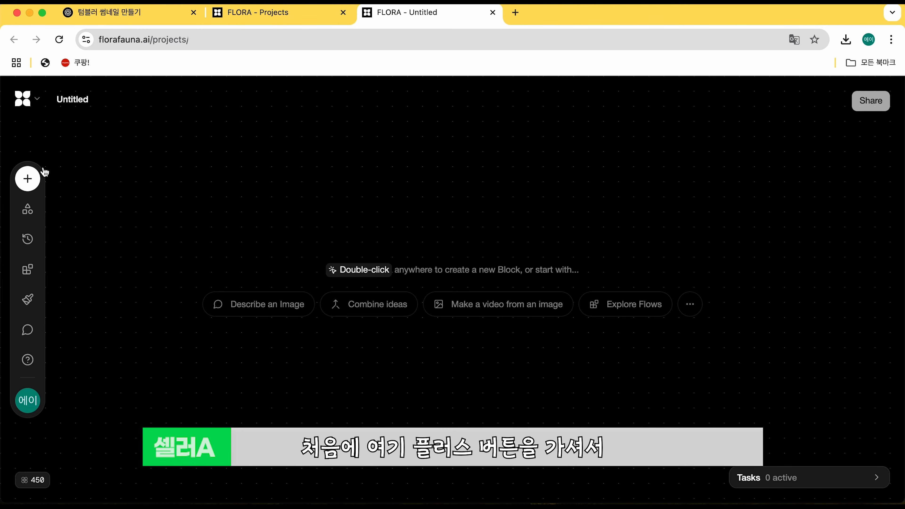
# Step: Add an image block to the empty canvas and upload the owala tumbler product photo into it
pyautogui.click(40, 185)
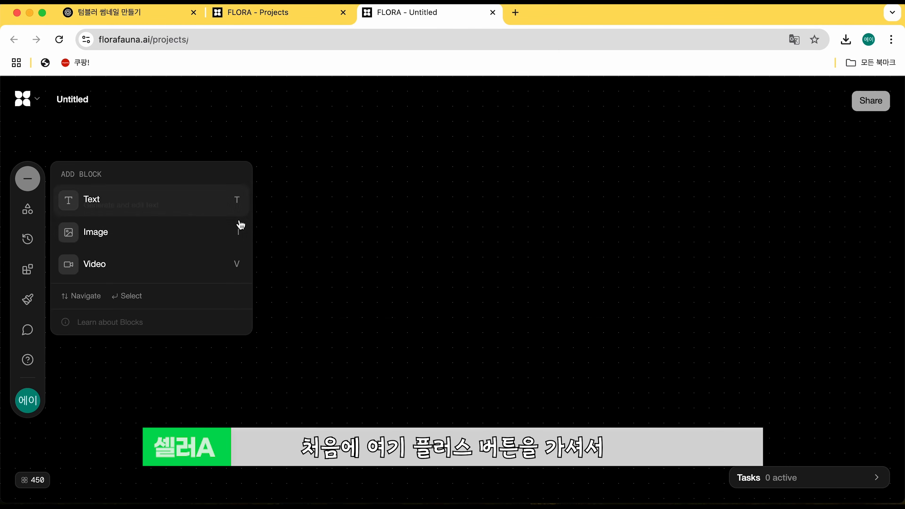
pyautogui.click(202, 239)
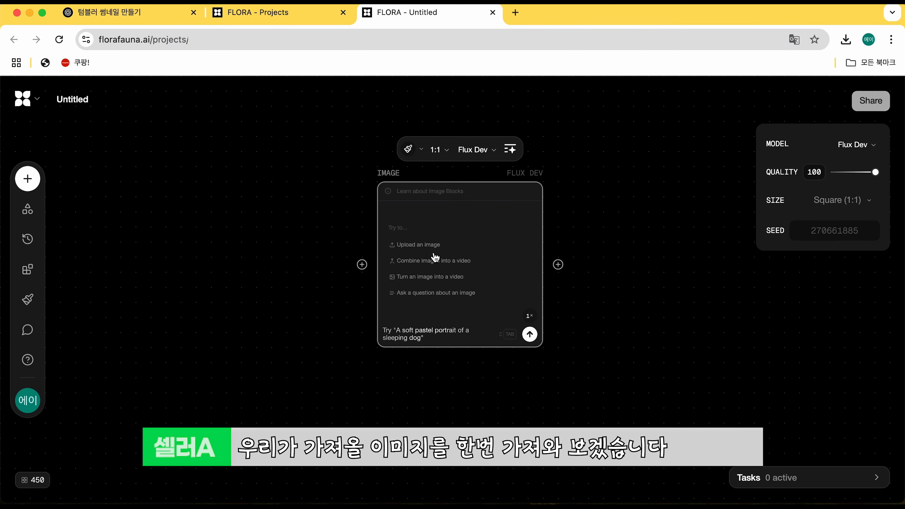
pyautogui.click(428, 246)
pyautogui.doubleClick(151, 126)
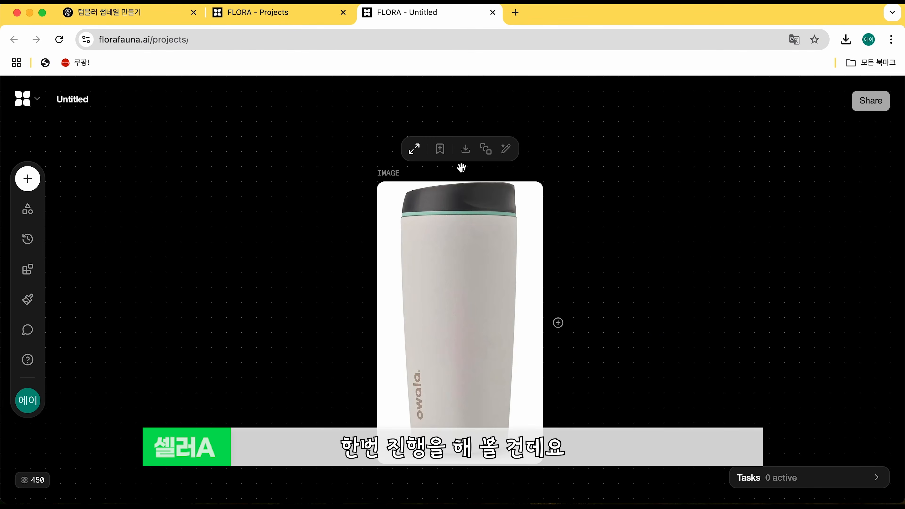
# Step: Move the tumbler photo block aside on the canvas and place a new empty image block beside it
pyautogui.moveTo(385, 182); pyautogui.dragTo(219, 121)
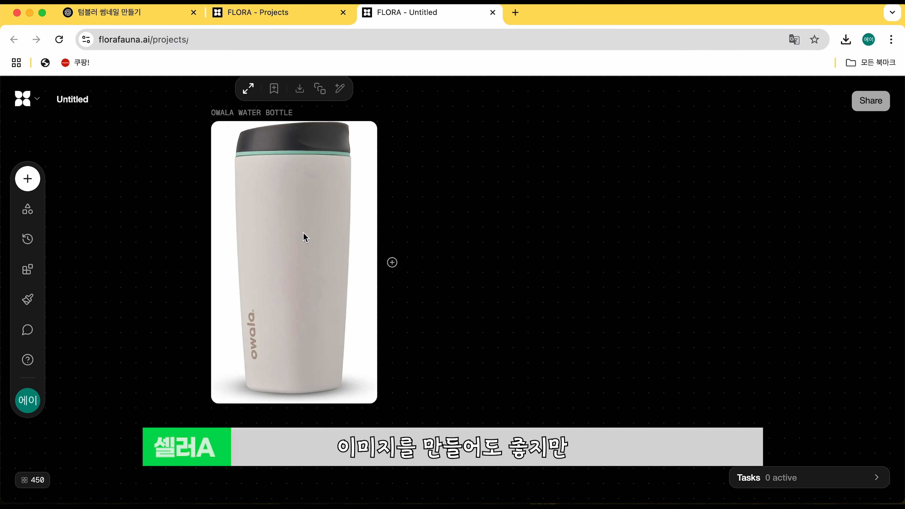
pyautogui.click(28, 178)
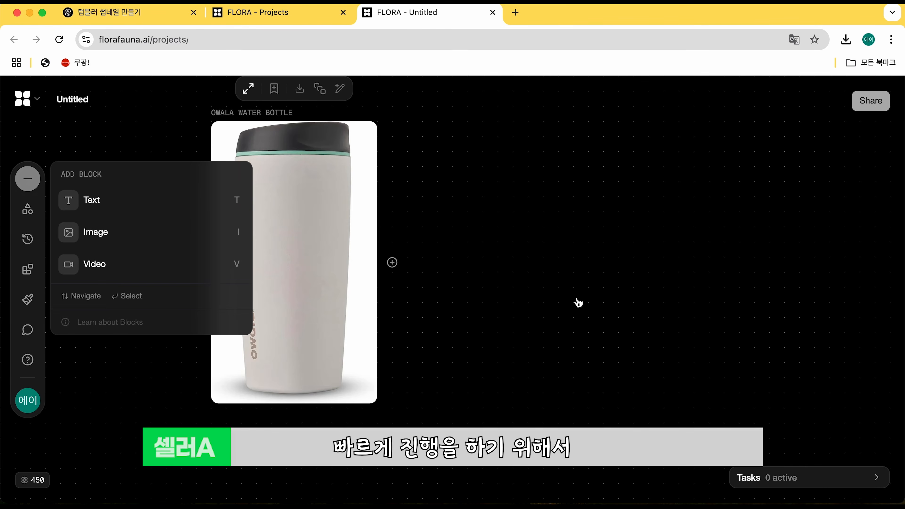
pyautogui.click(135, 236)
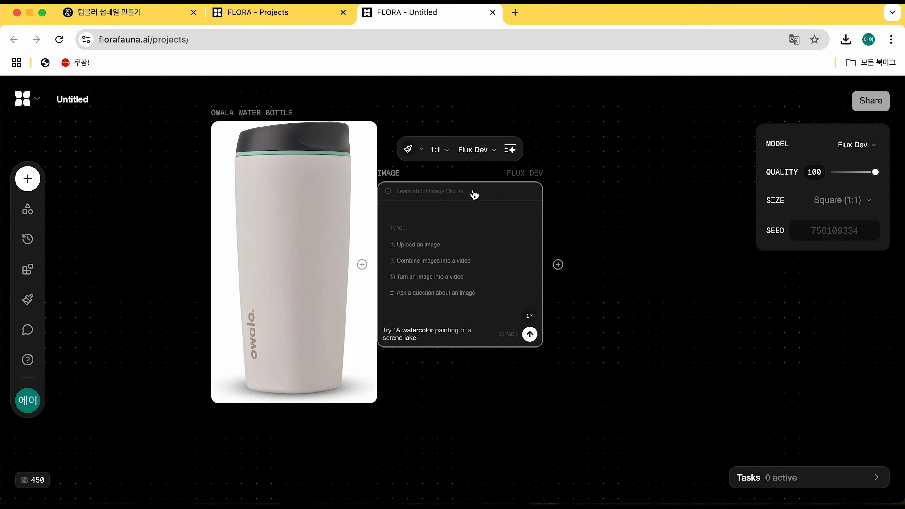
pyautogui.moveTo(456, 188); pyautogui.dragTo(602, 142)
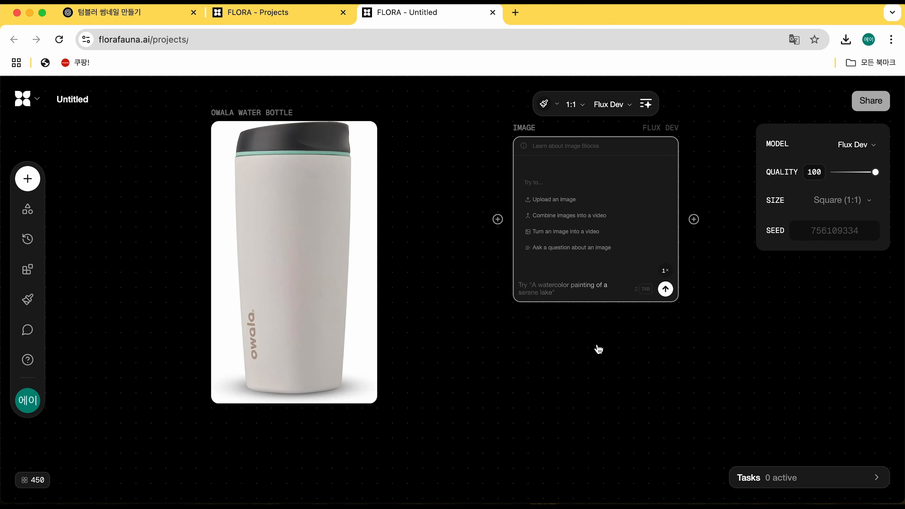
# Step: Connect the tumbler photo to the empty image block and generate an image from the prompt "a tumbler on an office desk"
pyautogui.click(386, 262)
pyautogui.moveTo(358, 258)
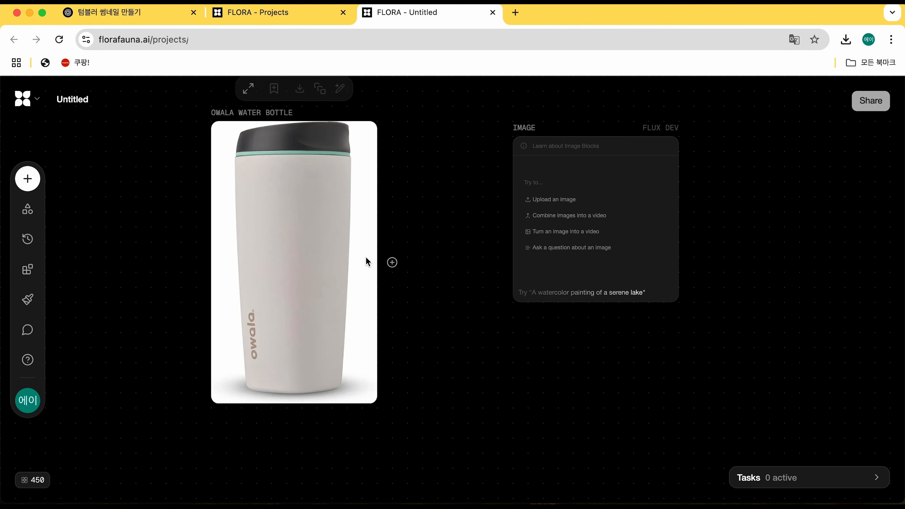
pyautogui.moveTo(388, 264); pyautogui.dragTo(520, 221)
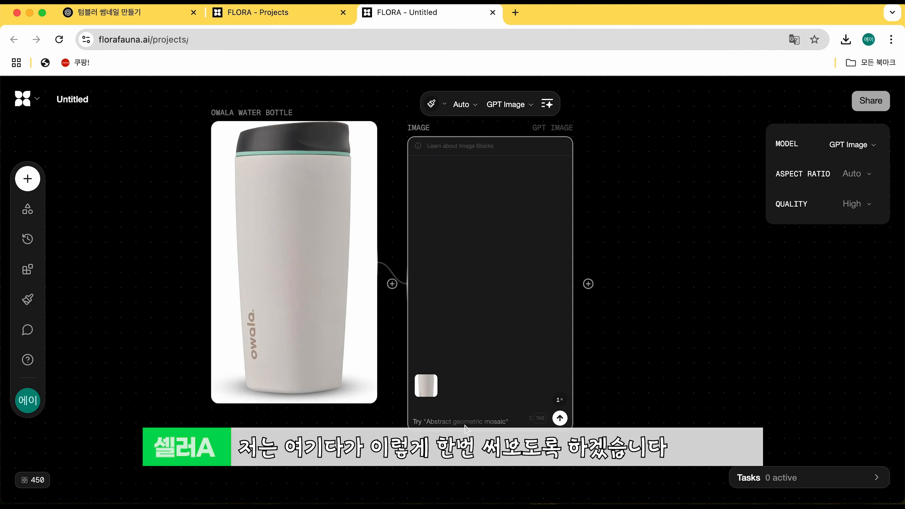
pyautogui.write('a tumbler on an office desk')
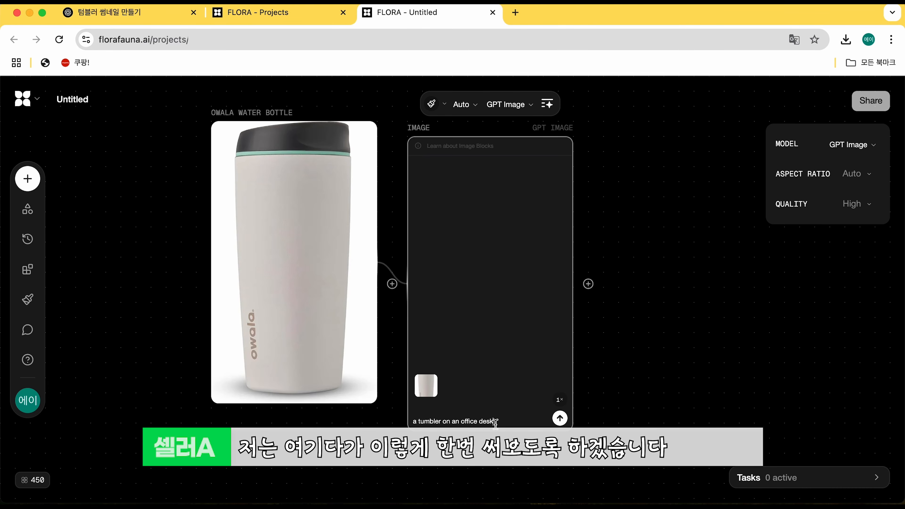
pyautogui.click(562, 424)
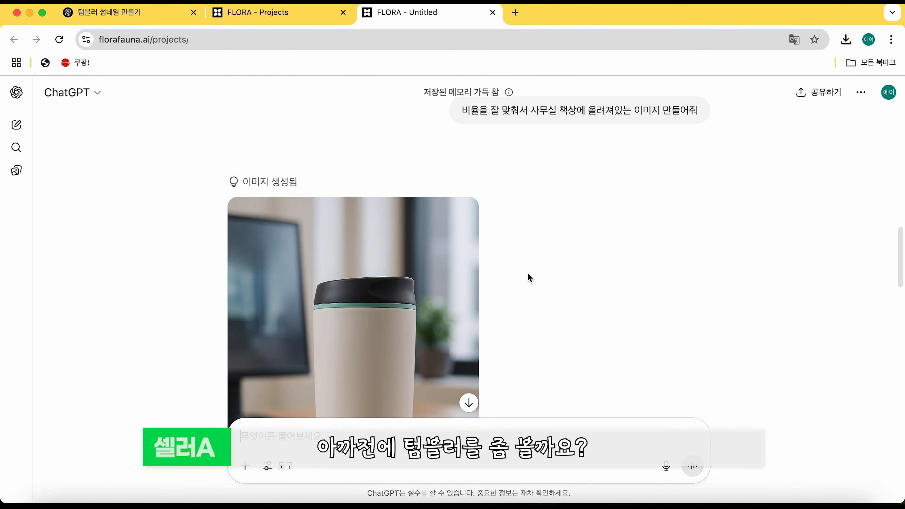
# Step: In the ChatGPT conversation, examine the earlier generated image of the tumbler on an office desk, from lid to base
pyautogui.scroll(-3, 527, 274)
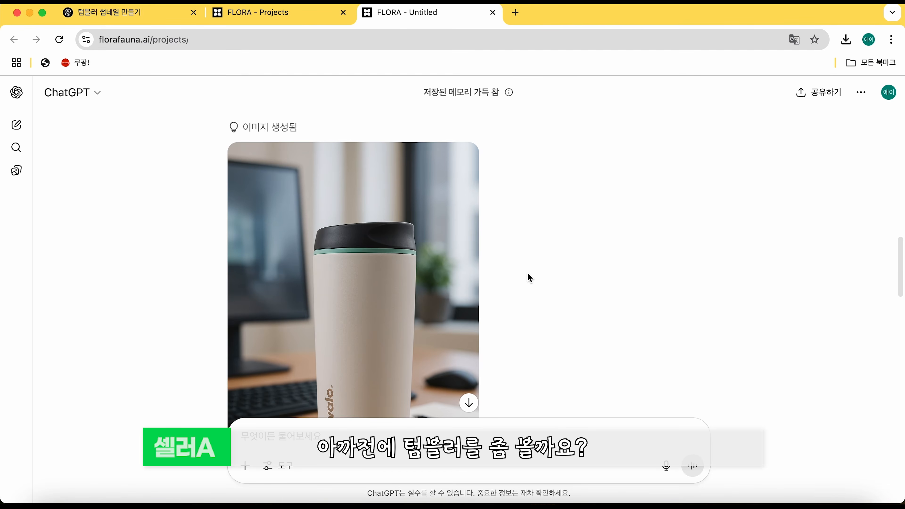
pyautogui.scroll(-3, 527, 272)
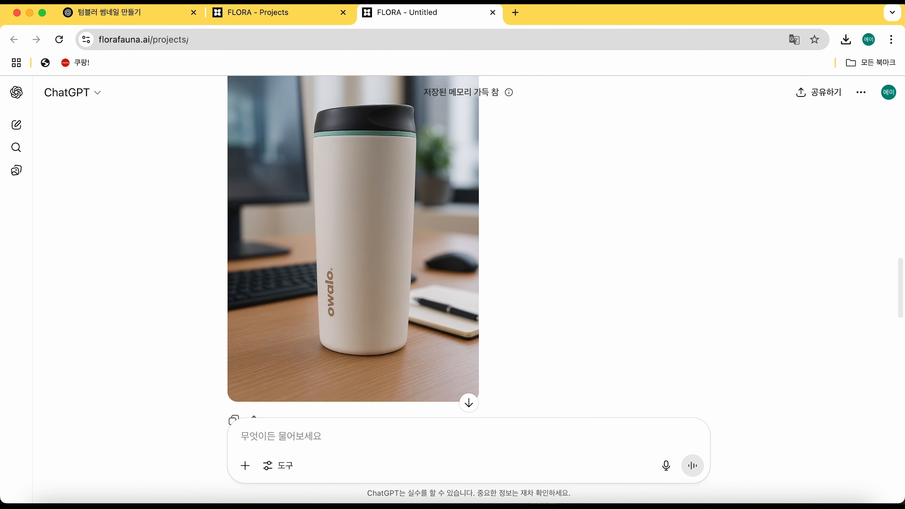